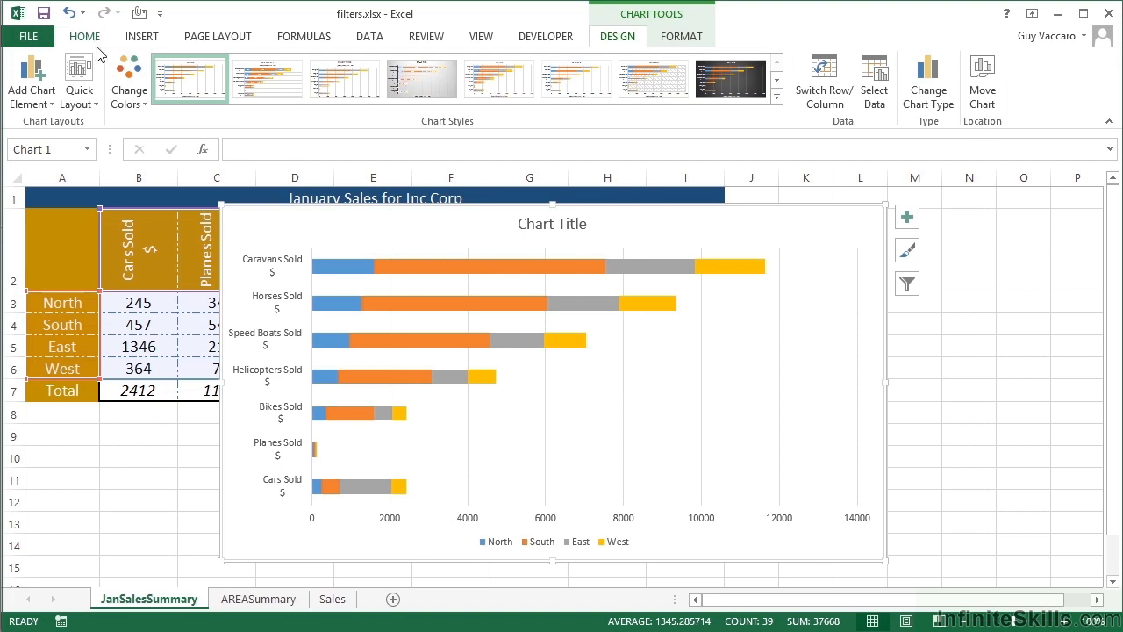
# Look over the charts on the AREASummary and Sales sheets and return to the JanSalesSummary sheet.
pyautogui.click(258, 599)
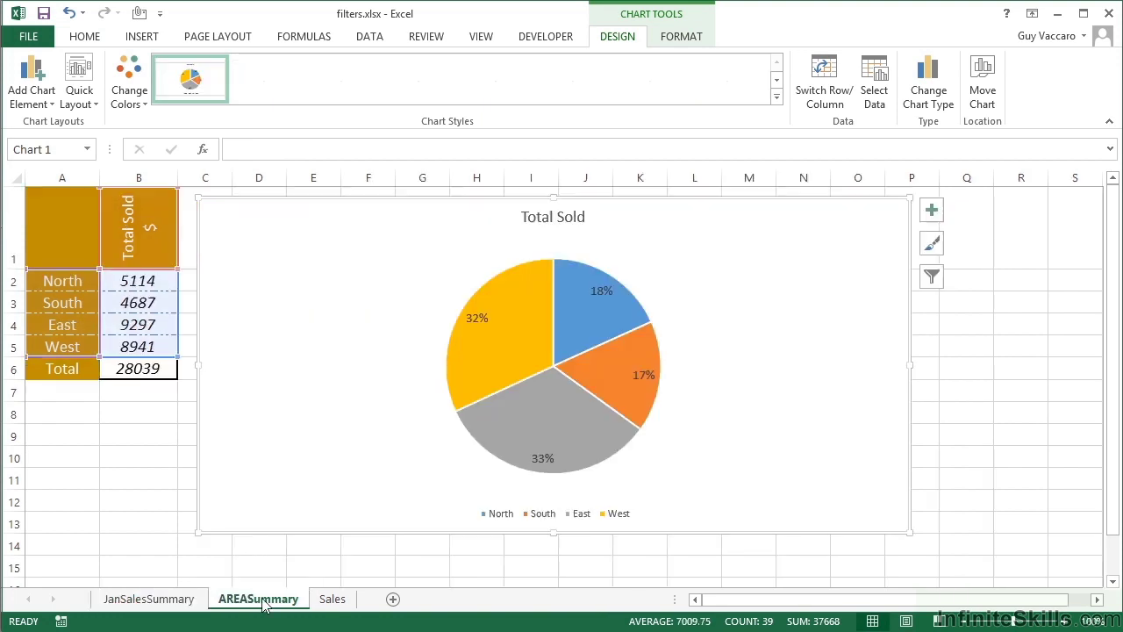
pyautogui.click(334, 599)
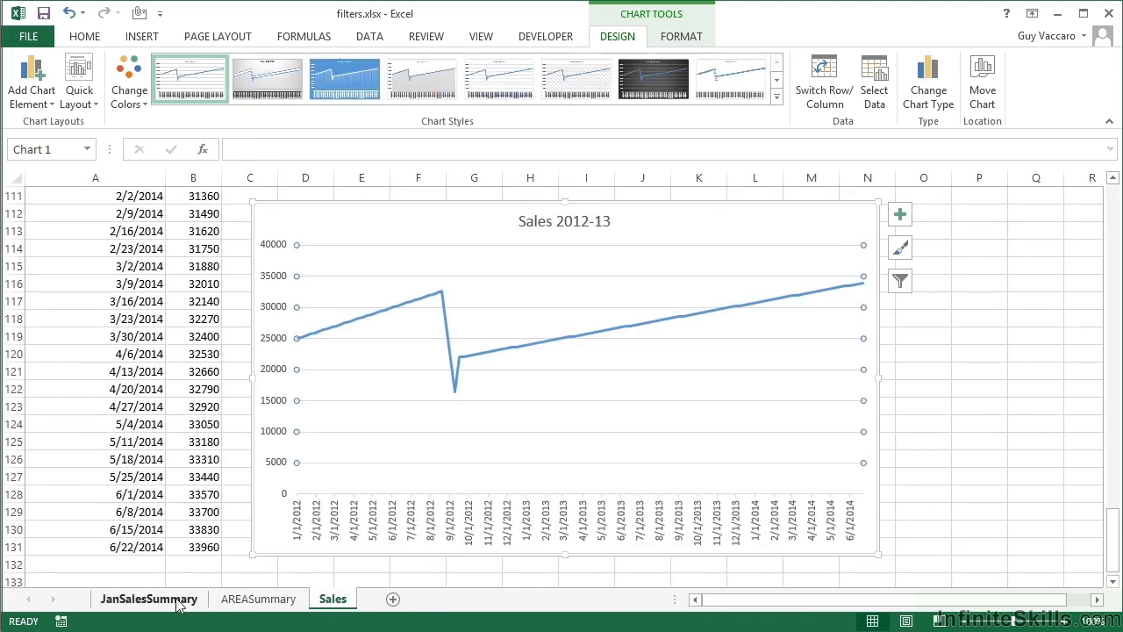
pyautogui.click(148, 599)
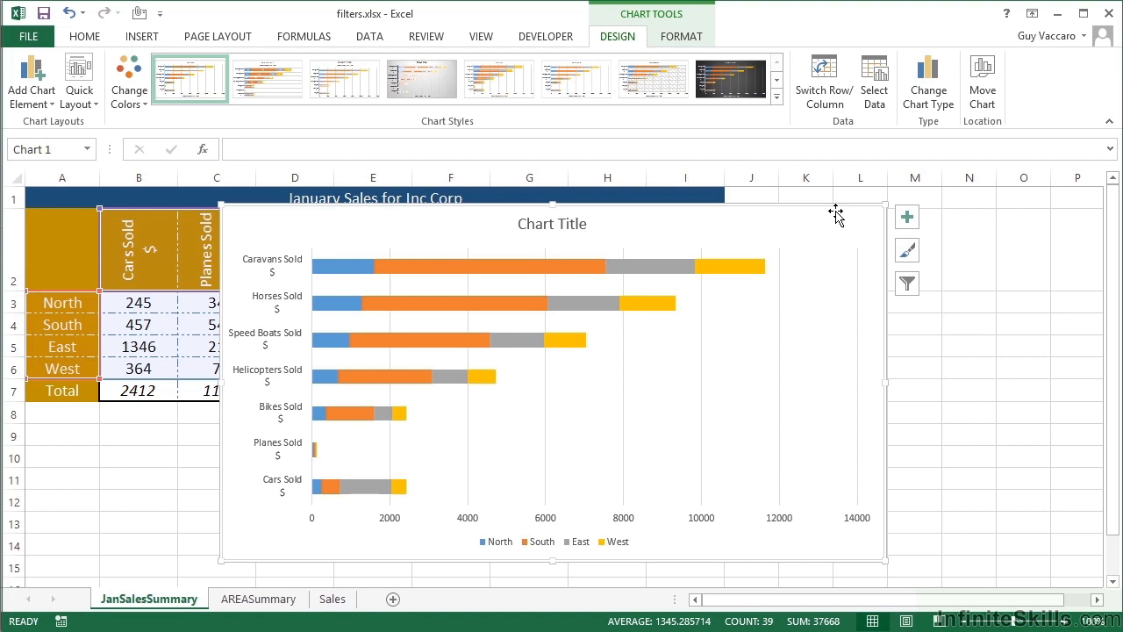
# Filter the West series and the Cars Sold category out of the stacked bar chart on JanSalesSummary.
pyautogui.click(910, 288)
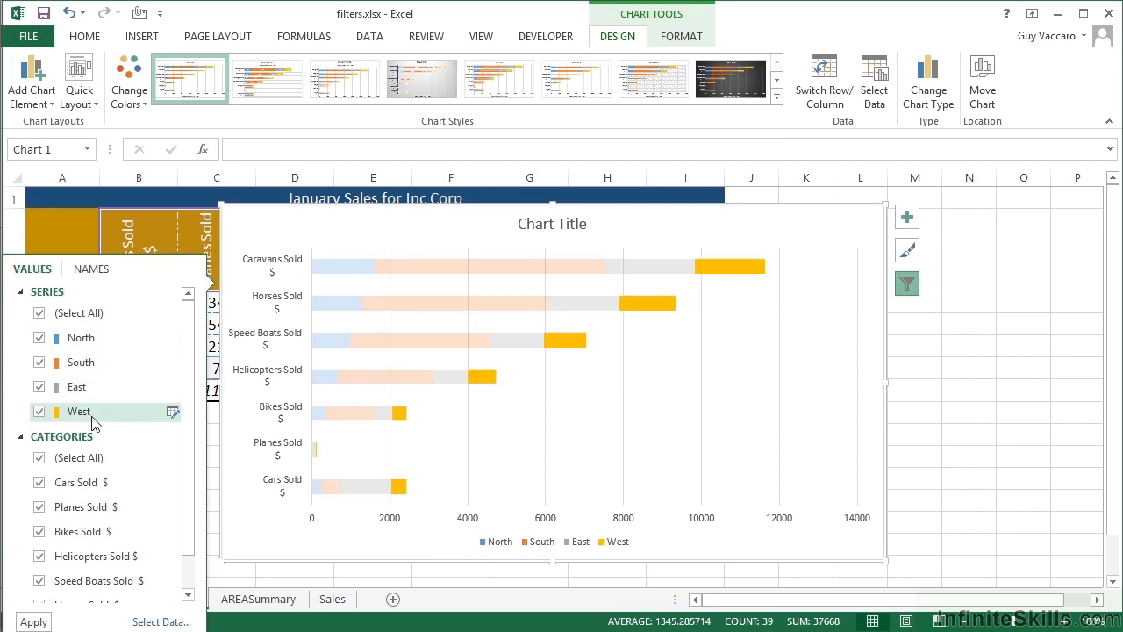
pyautogui.click(40, 483)
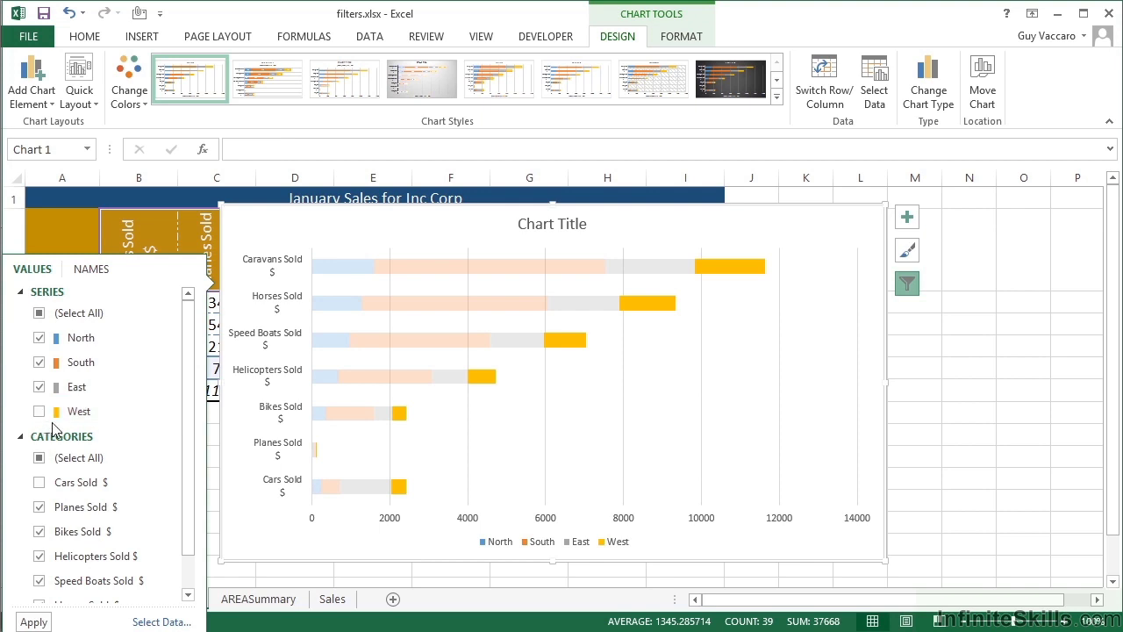
pyautogui.click(44, 621)
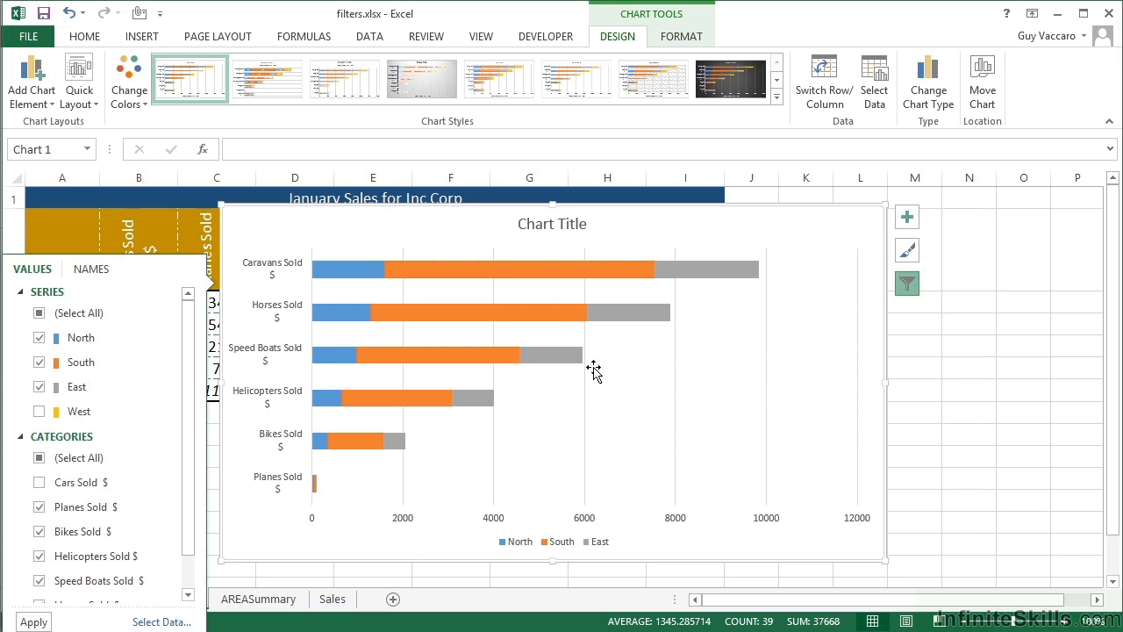
pyautogui.click(877, 282)
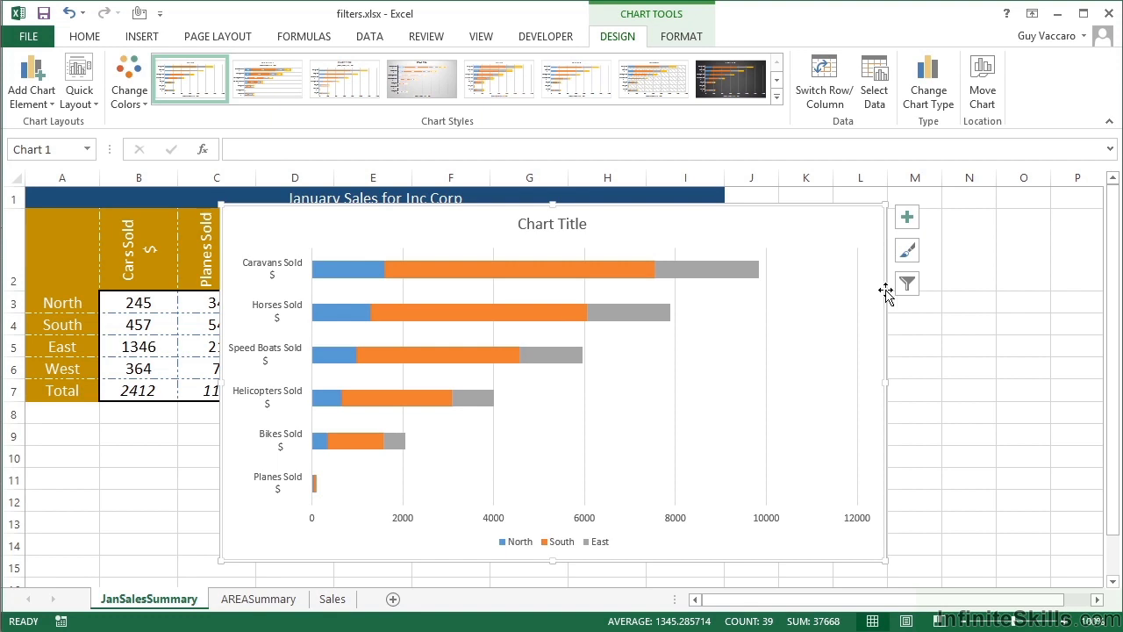
# Open the chart filters of the Total Sold pie chart on the AREASummary sheet.
pyautogui.click(268, 599)
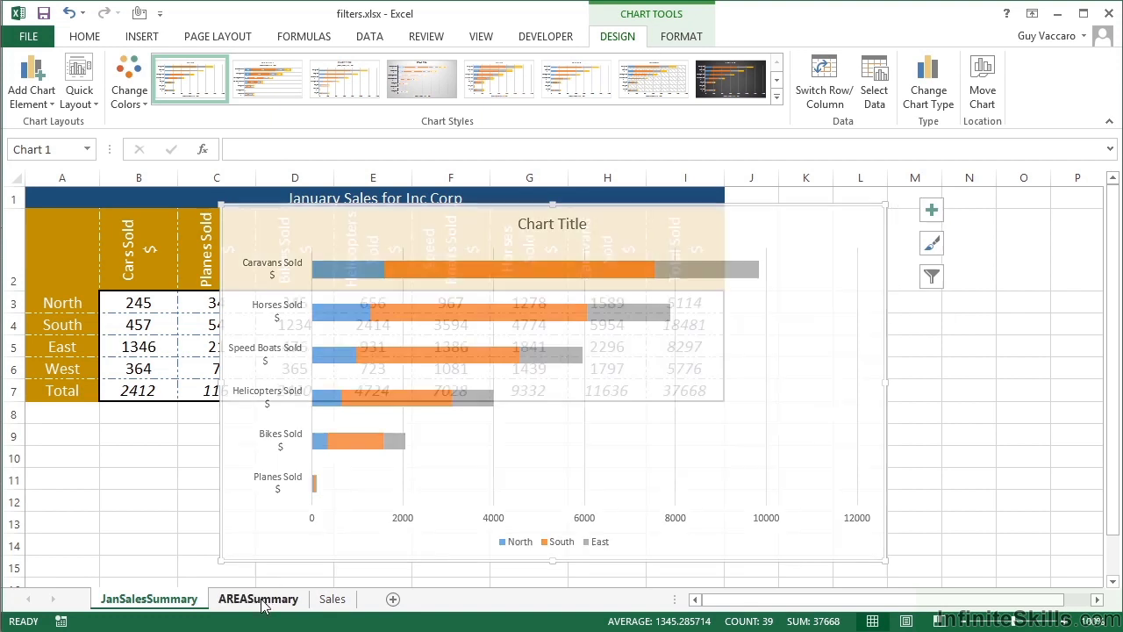
pyautogui.click(932, 277)
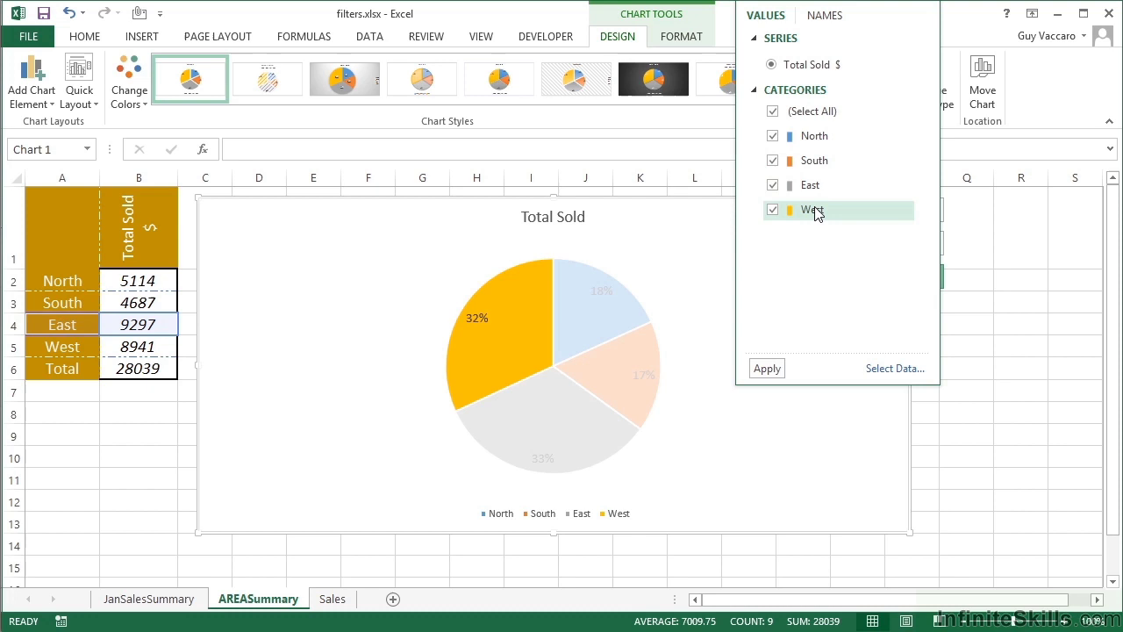
# Filter the South category out of the Total Sold pie chart and include it again.
pyautogui.click(772, 162)
pyautogui.click(766, 368)
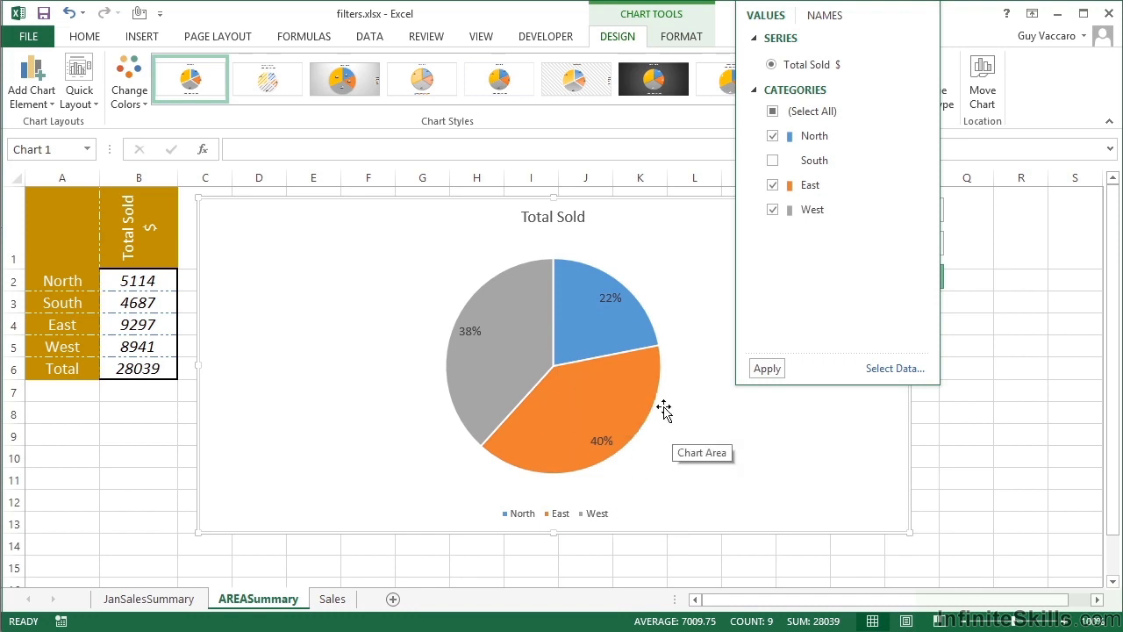
pyautogui.click(771, 162)
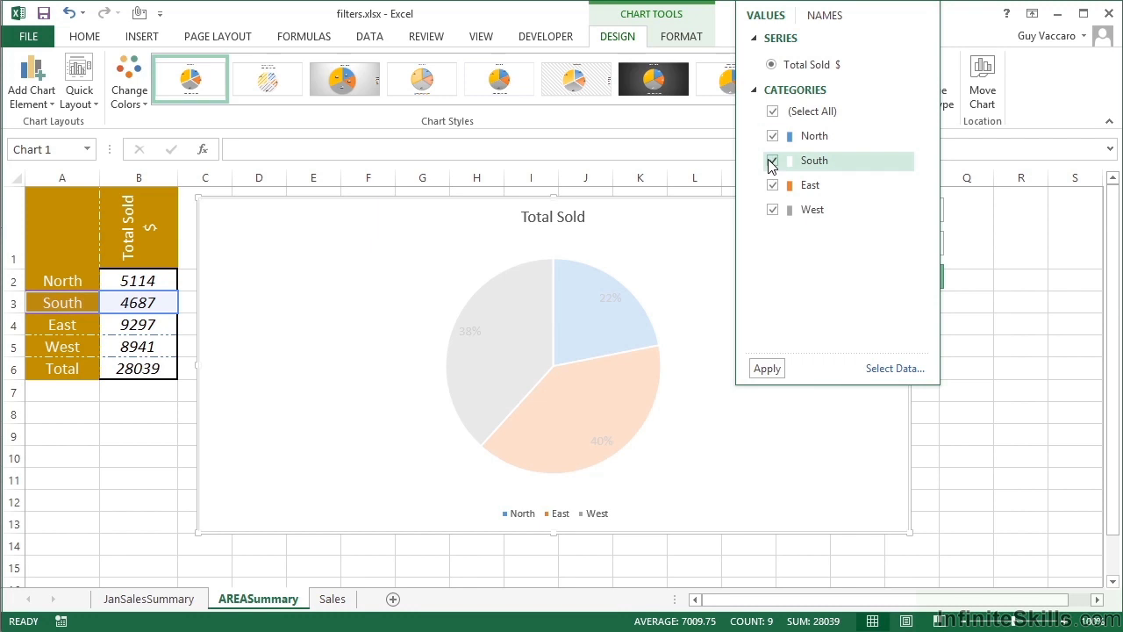
pyautogui.click(769, 372)
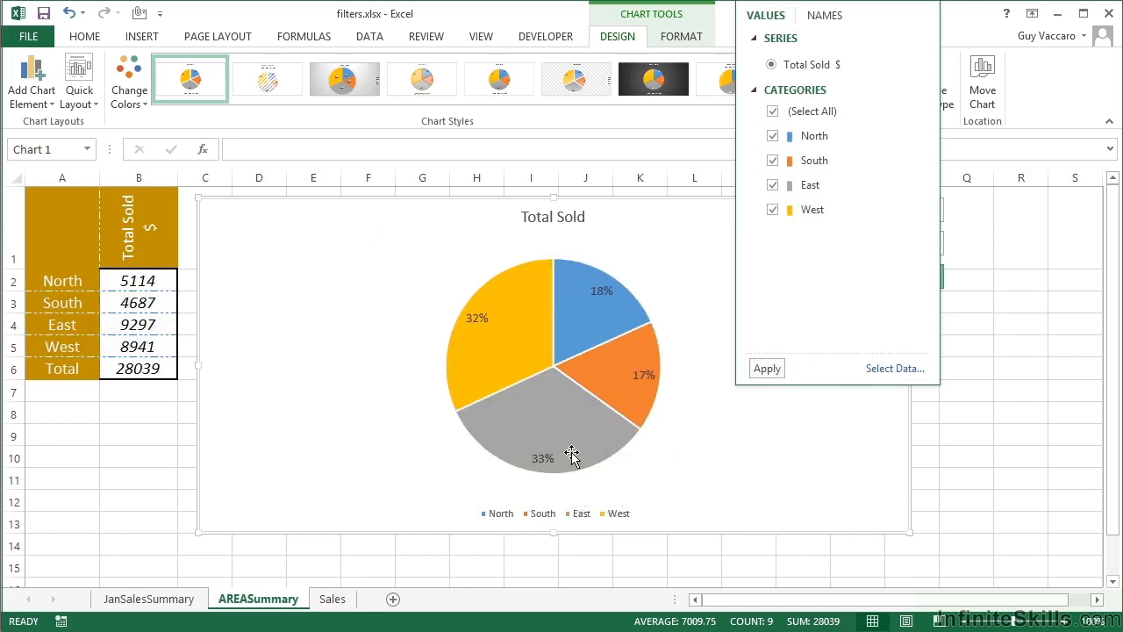
# Filter the East category out of the Total Sold pie chart.
pyautogui.moveTo(622, 453)
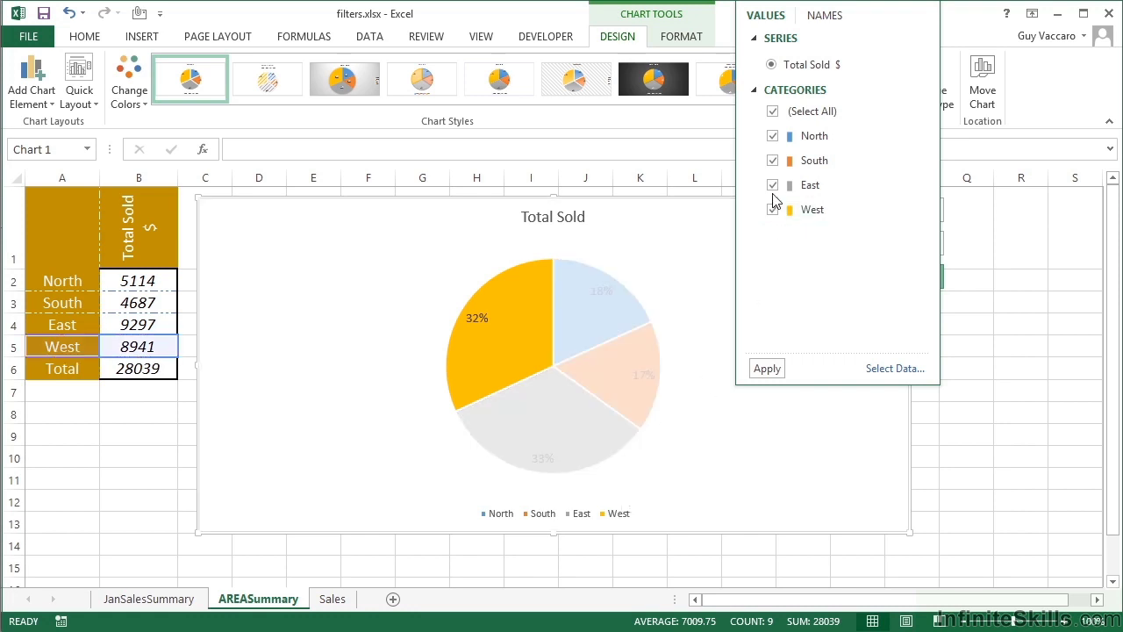
pyautogui.click(773, 185)
pyautogui.click(767, 370)
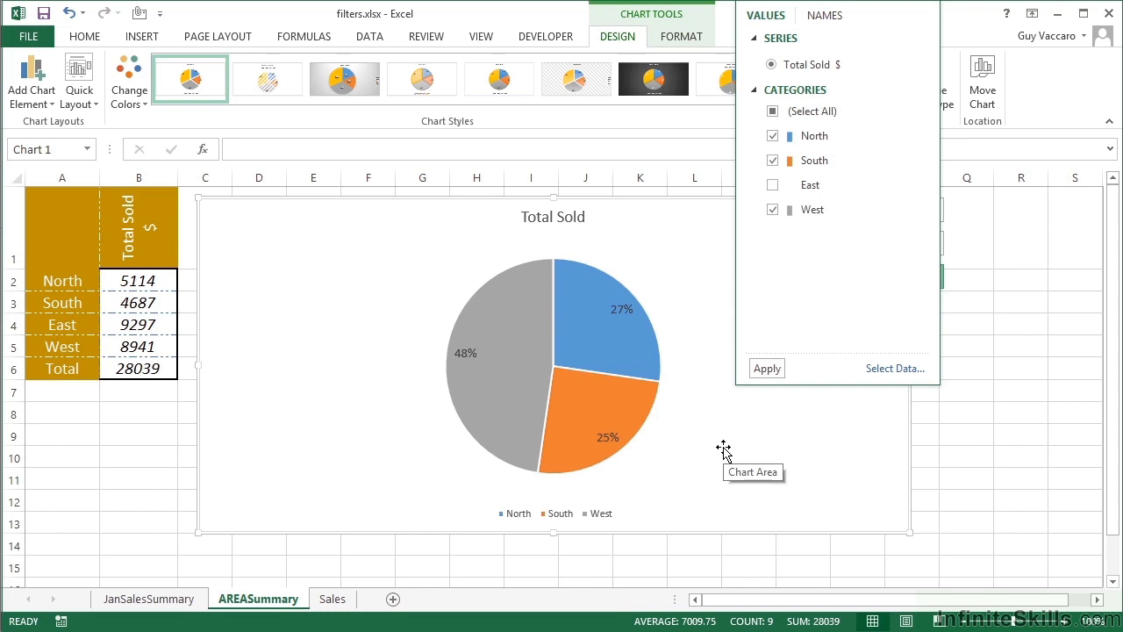
pyautogui.click(702, 226)
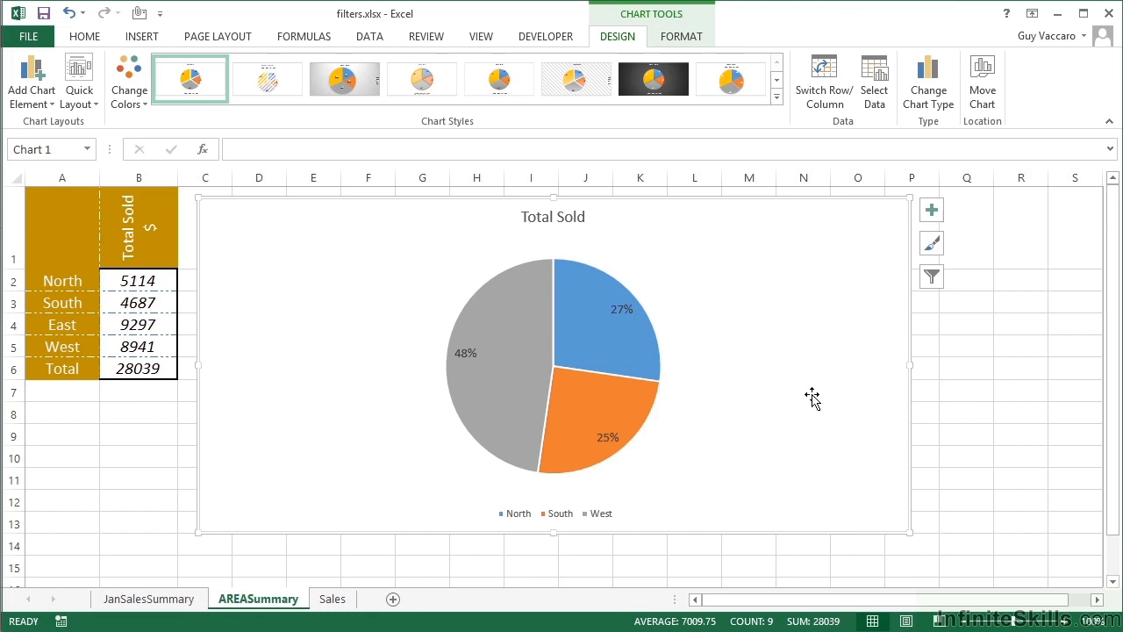
# Filter the June 2014 dates, 6/1/2014 through 6/22/2014, out of the line chart on the Sales sheet.
pyautogui.click(334, 604)
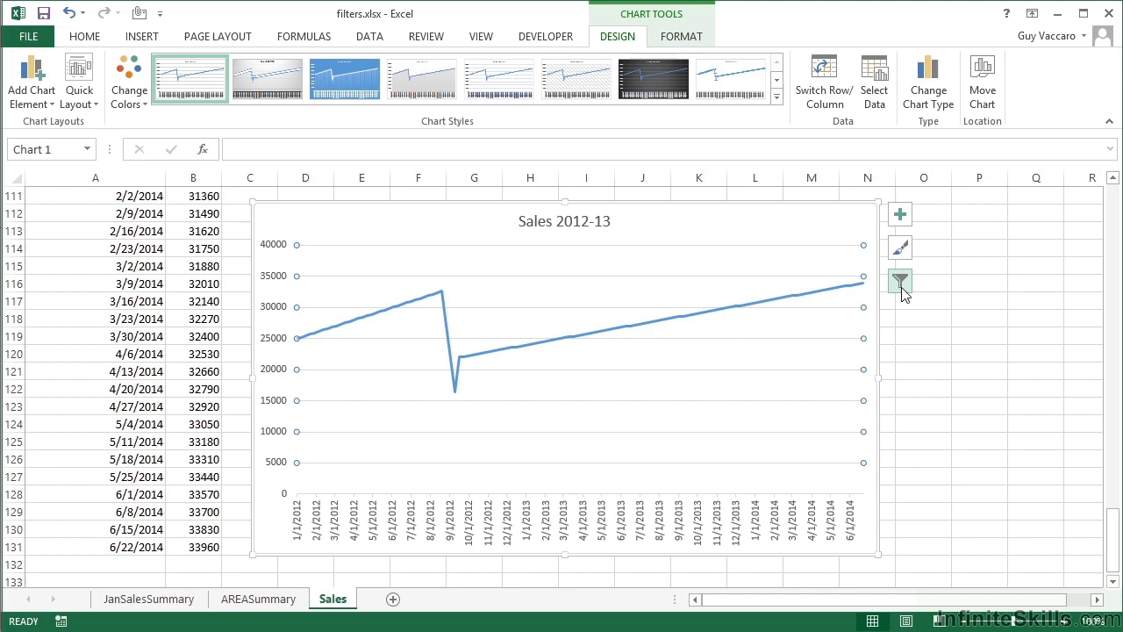
pyautogui.click(901, 283)
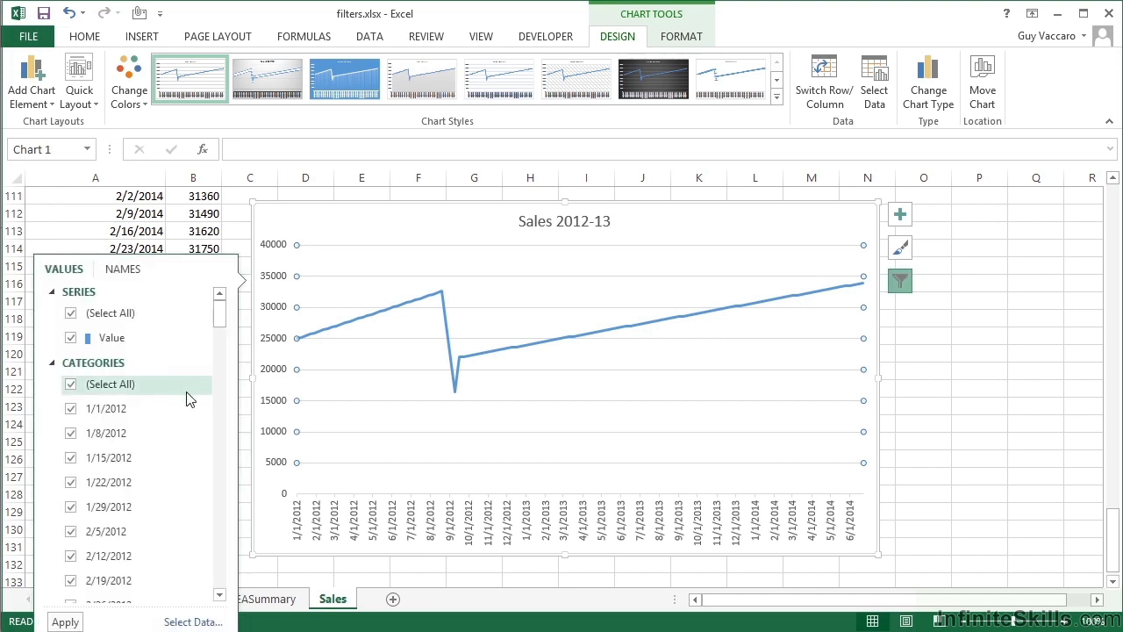
pyautogui.scroll(-8, 95, 456)
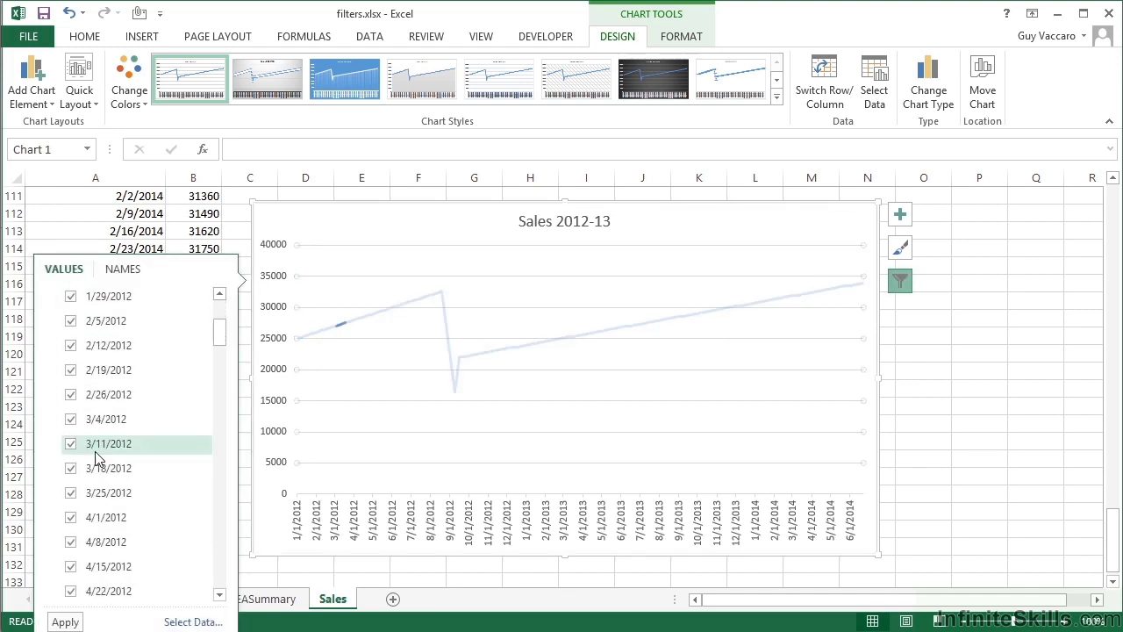
pyautogui.scroll(-15, 134, 474)
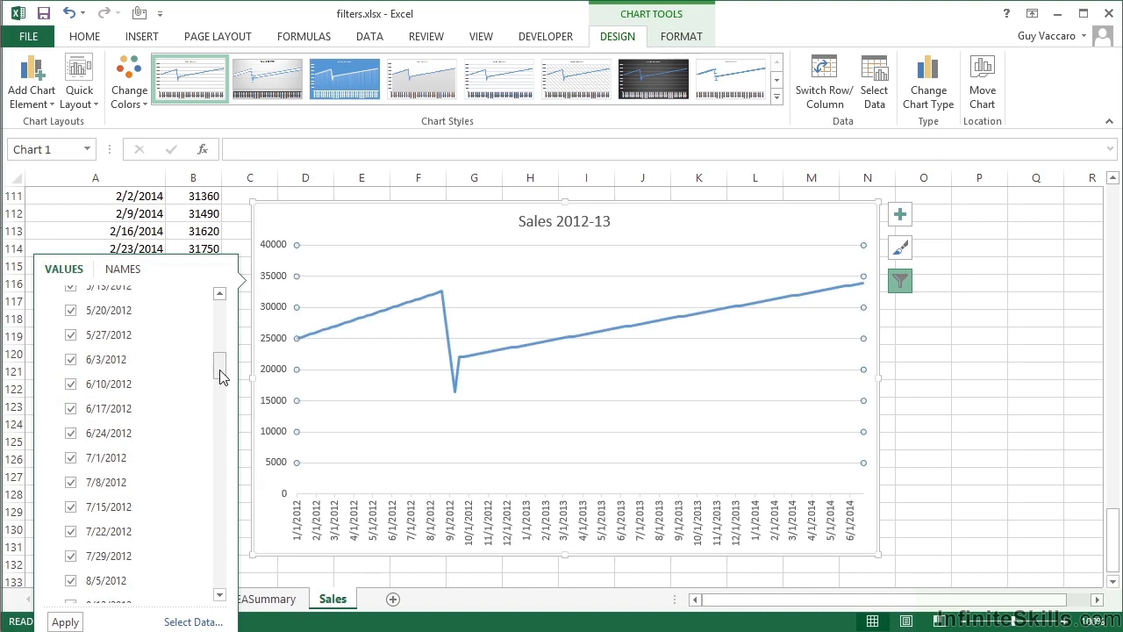
pyautogui.moveTo(219, 392); pyautogui.dragTo(220, 593)
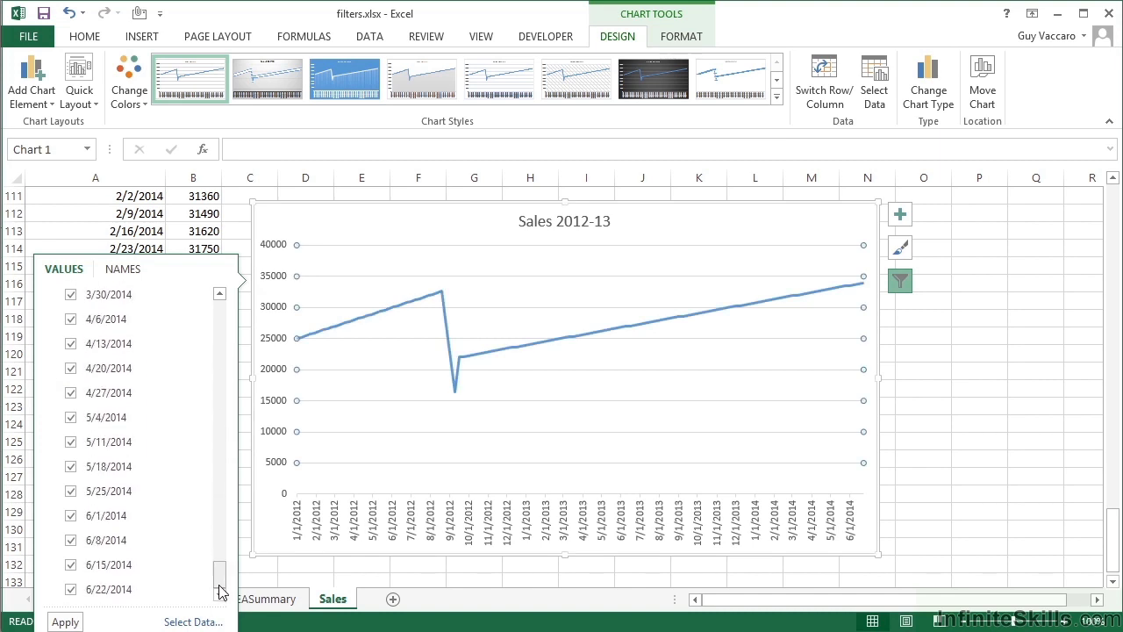
pyautogui.click(70, 589)
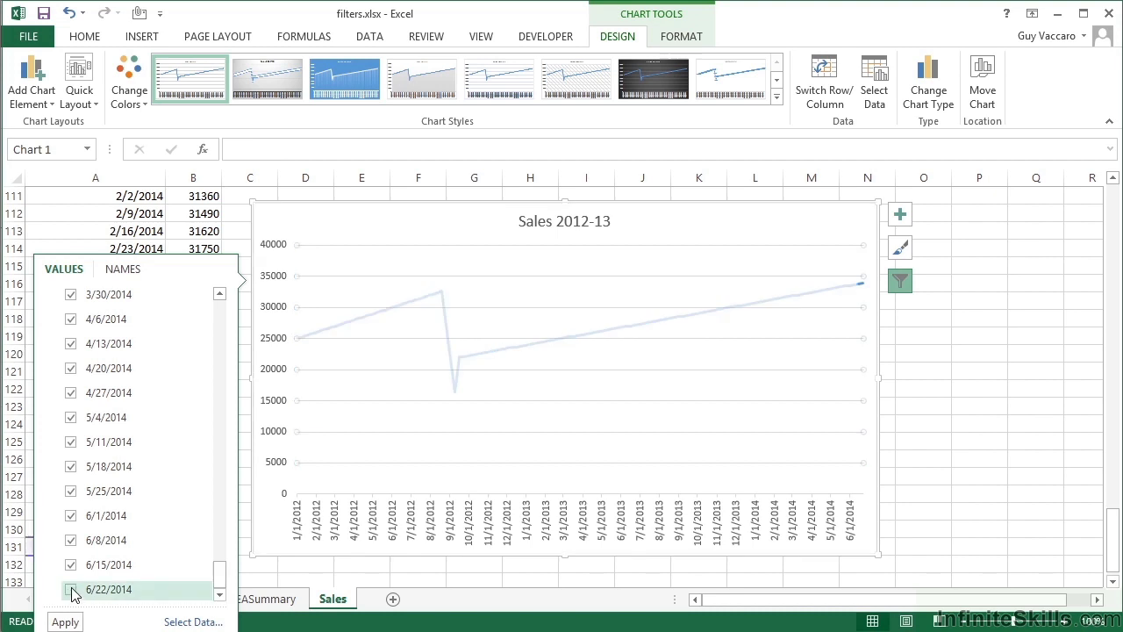
pyautogui.click(70, 565)
pyautogui.click(69, 541)
pyautogui.click(70, 516)
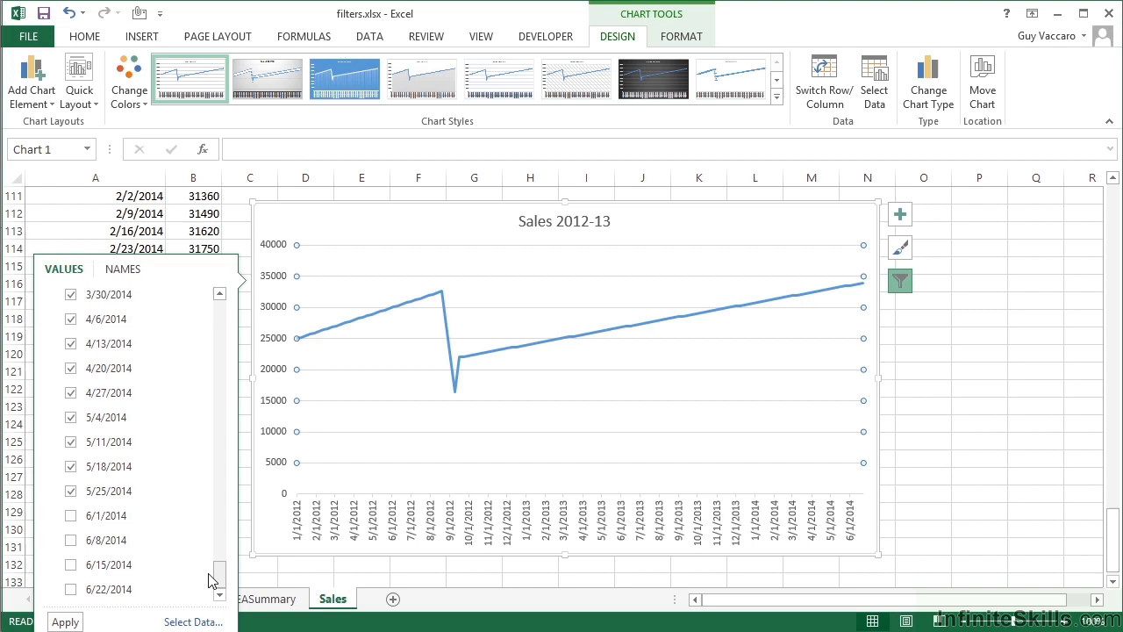
pyautogui.click(70, 622)
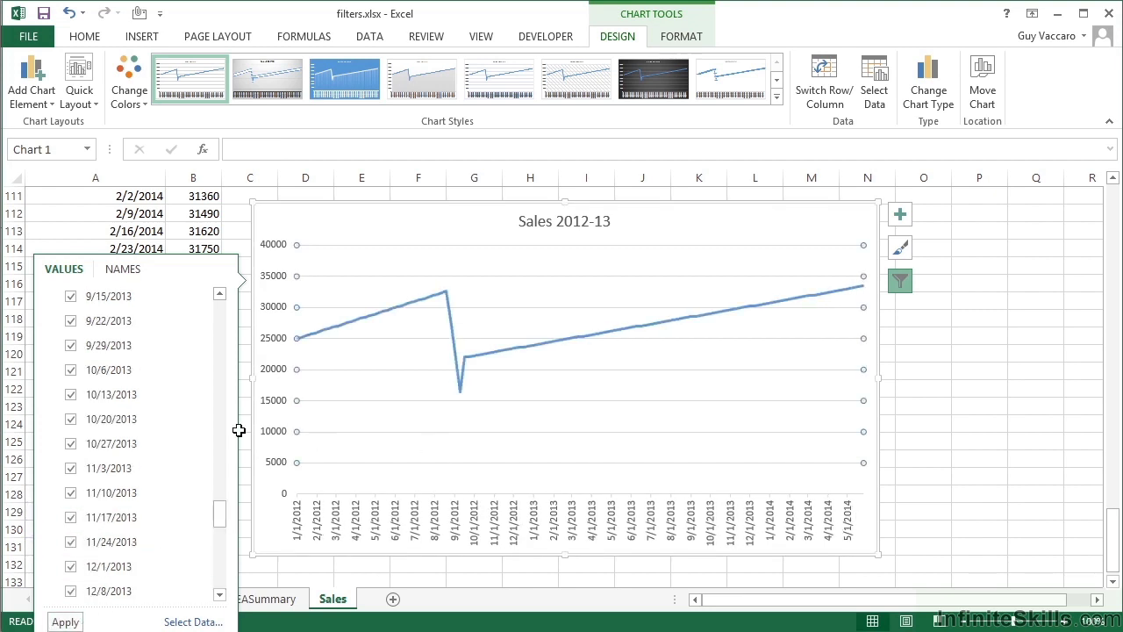
# Filter the January 2012 dates, 1/1/2012 through 1/29/2012, out of the Sales 2012-13 line chart.
pyautogui.scroll(2, 220, 487)
pyautogui.moveTo(220, 496); pyautogui.dragTo(219, 305)
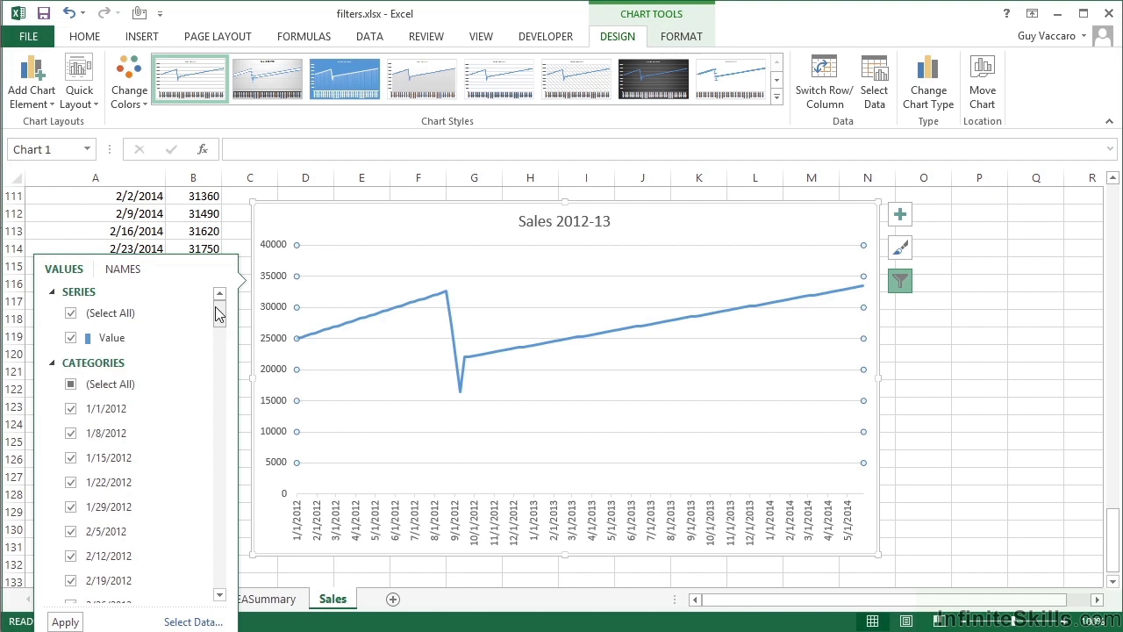
pyautogui.click(72, 410)
pyautogui.click(74, 434)
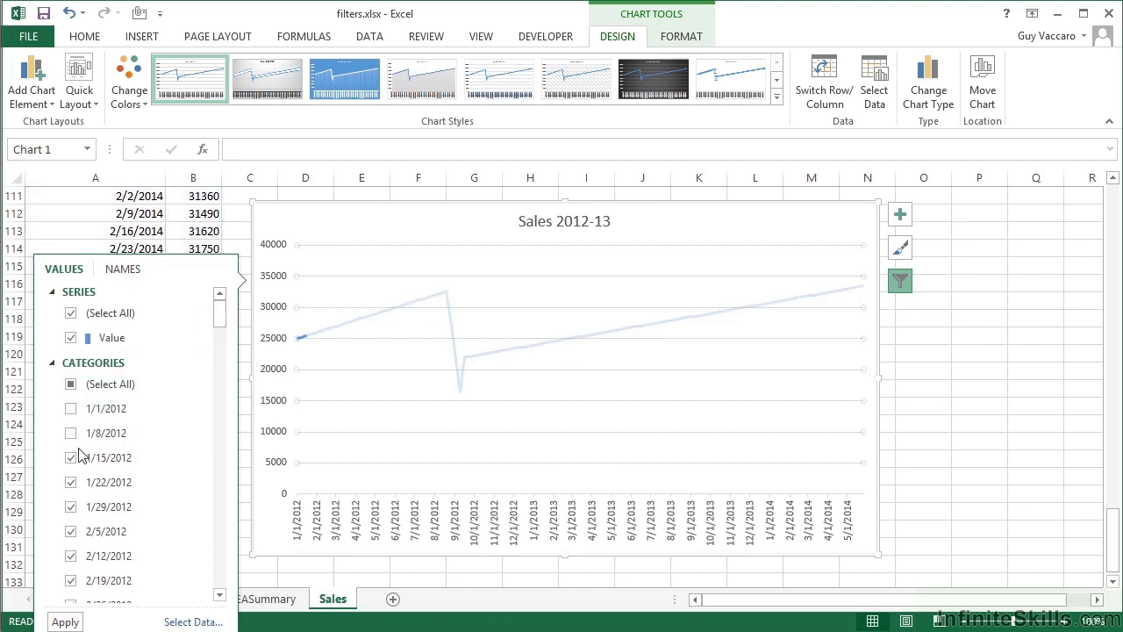
pyautogui.click(76, 459)
pyautogui.click(80, 483)
pyautogui.click(72, 507)
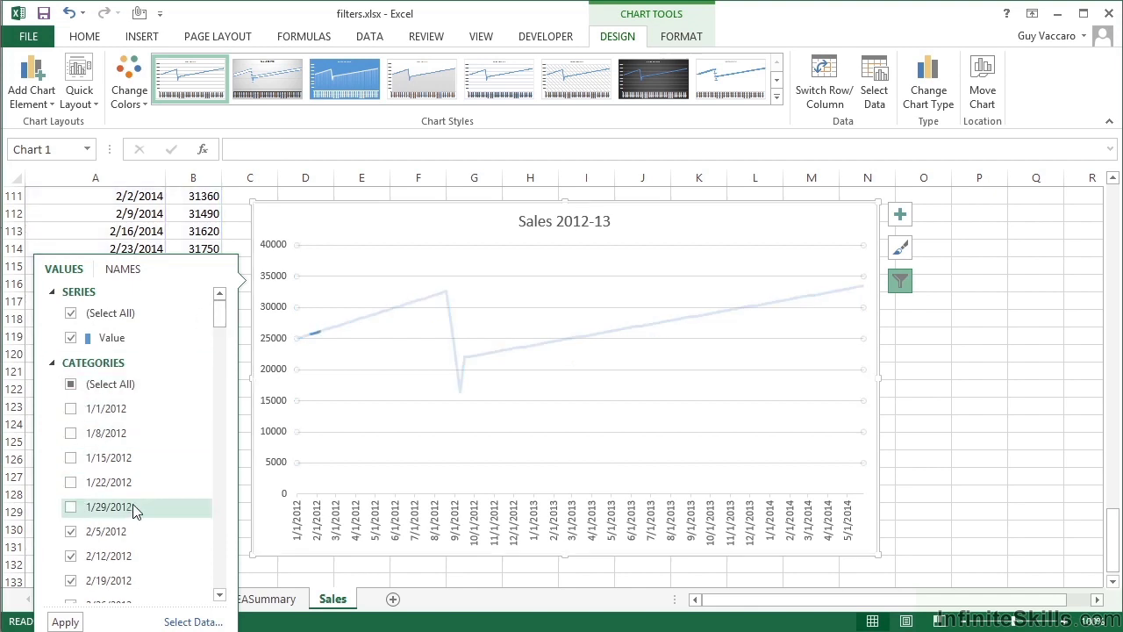
pyautogui.click(70, 622)
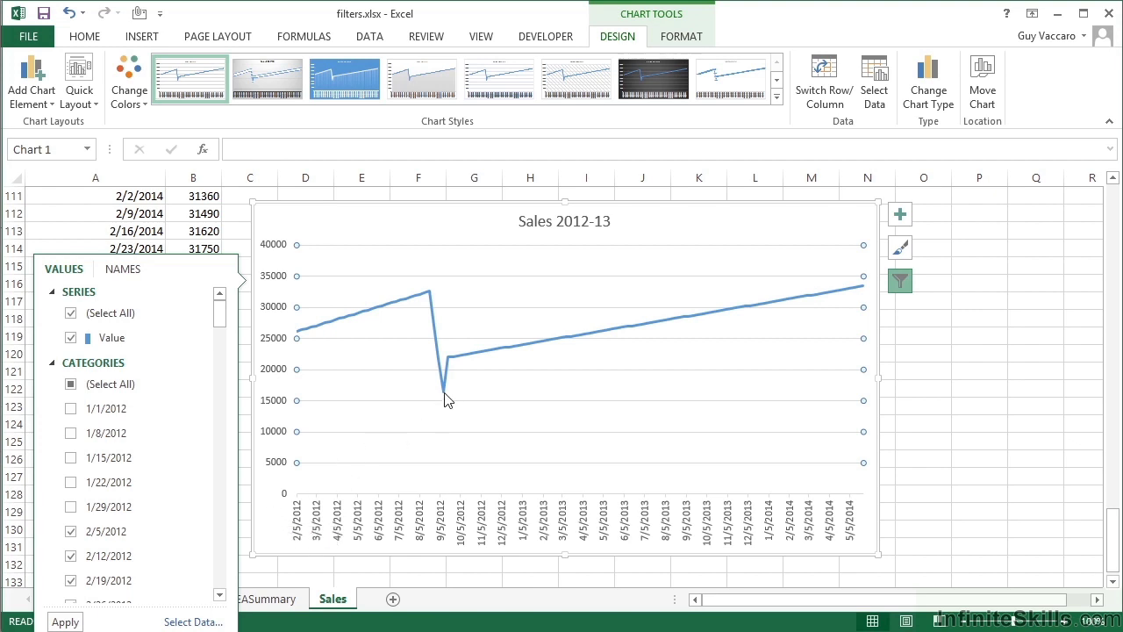
# Filter the 9/9/2012 date, the lowest point of the dip, out of the Sales 2012-13 line chart.
pyautogui.moveTo(445, 400)
pyautogui.moveTo(220, 303); pyautogui.dragTo(227, 400)
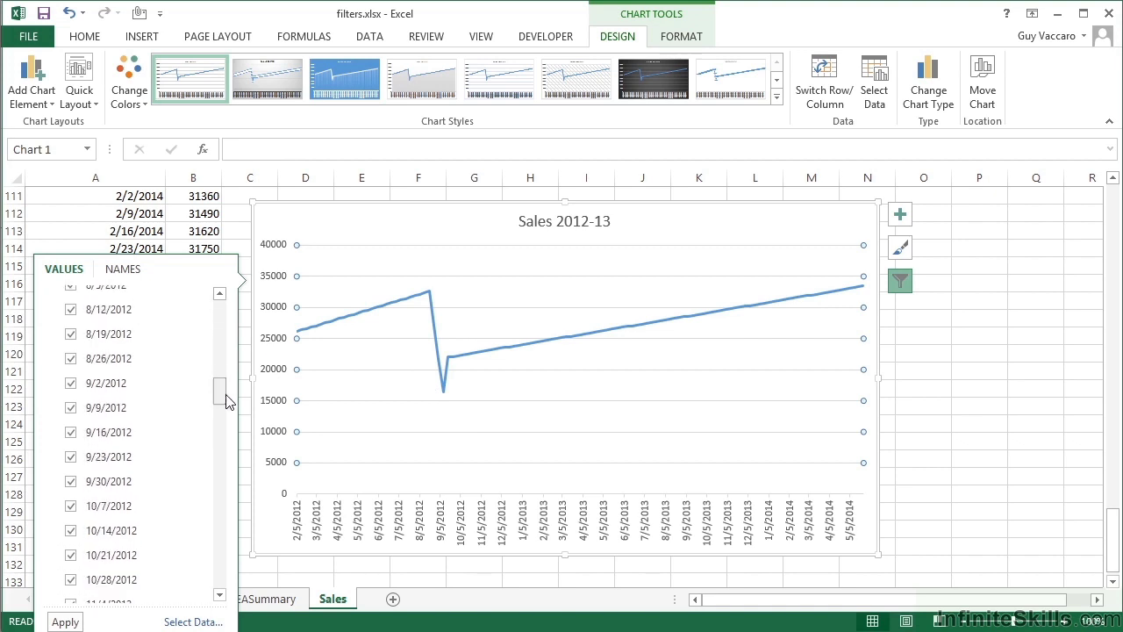
pyautogui.click(71, 409)
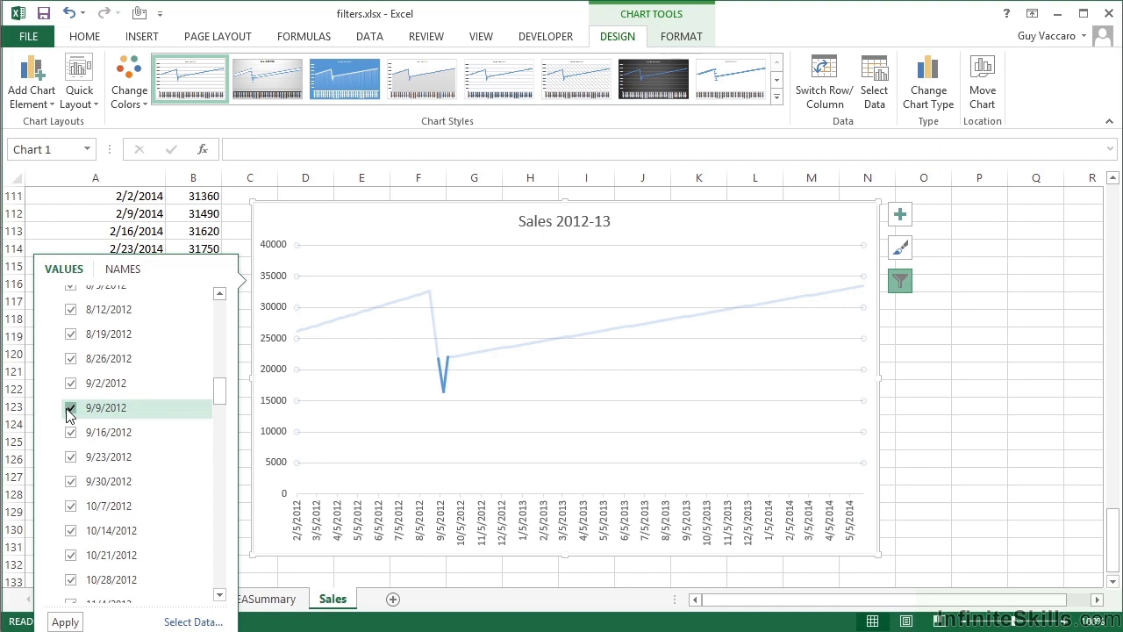
pyautogui.click(68, 622)
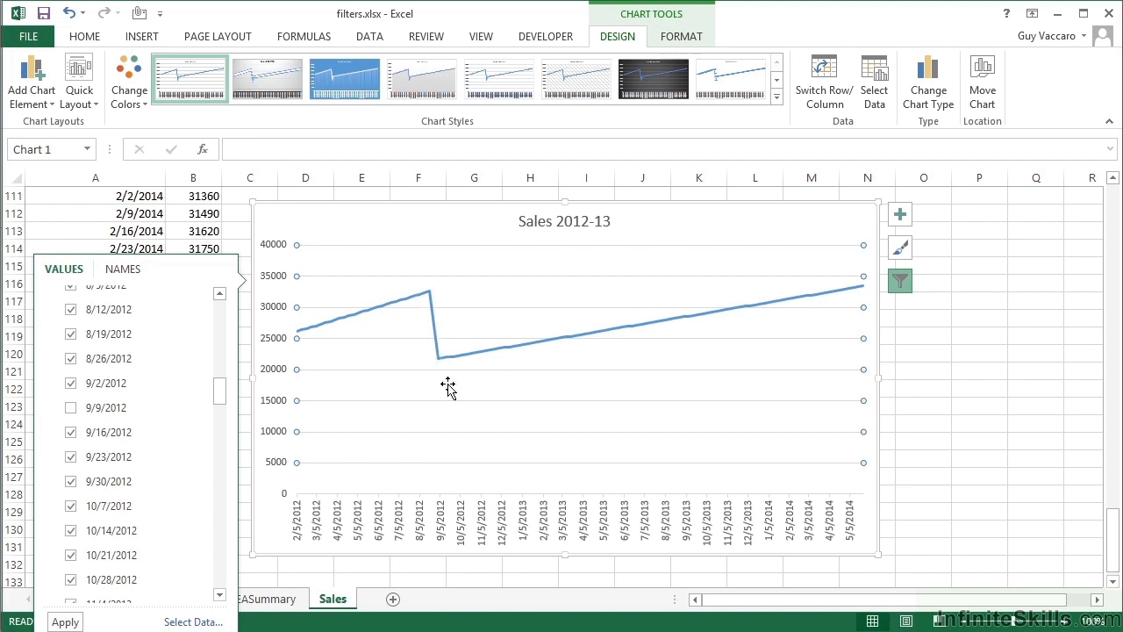
pyautogui.moveTo(439, 360)
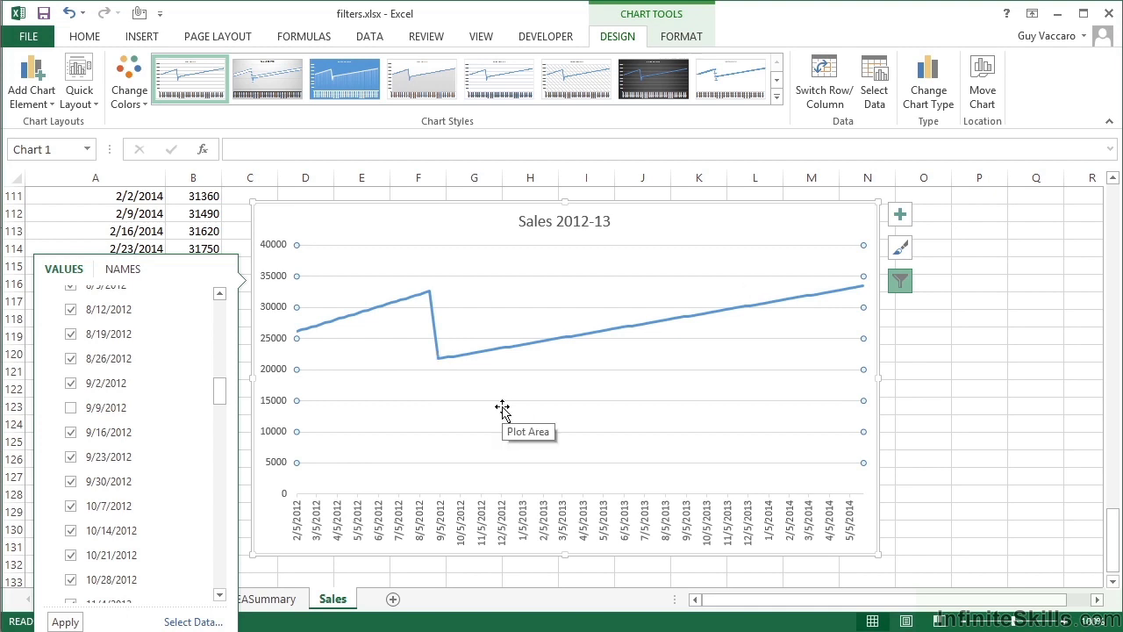
pyautogui.click(837, 223)
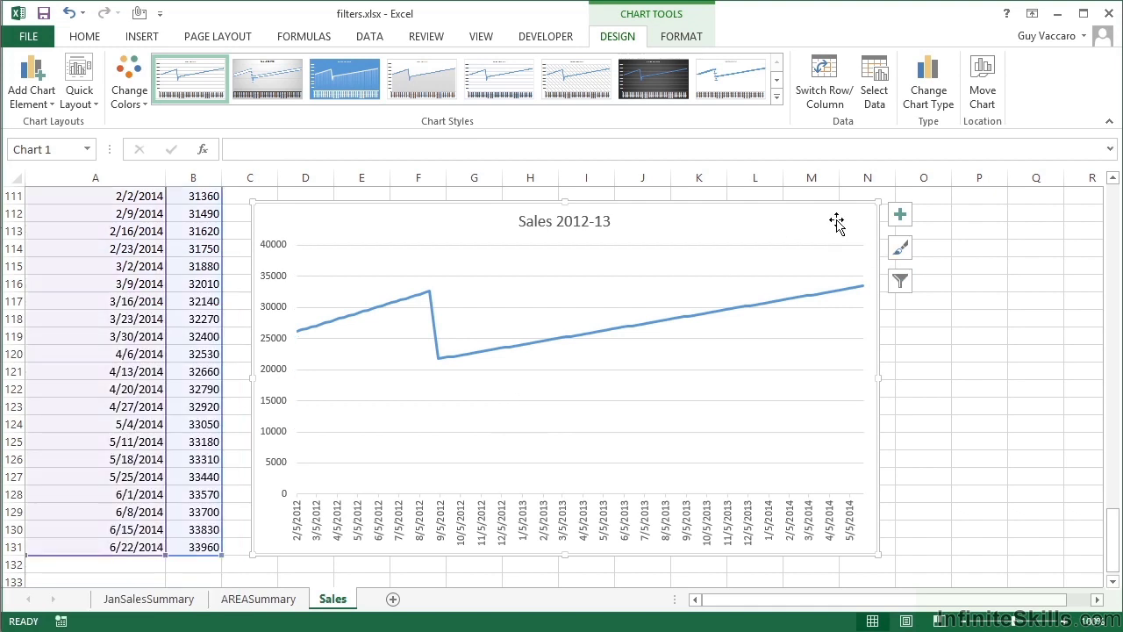
# Review which dates are excluded in the filters of the Sales 2012-13 line chart.
pyautogui.click(899, 280)
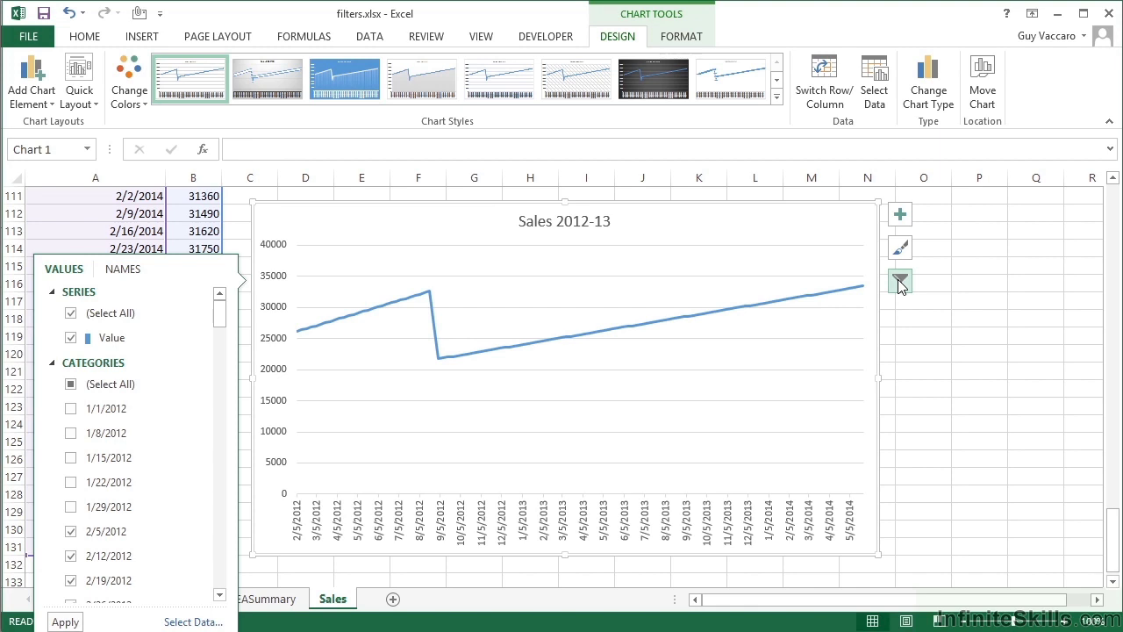
pyautogui.click(844, 230)
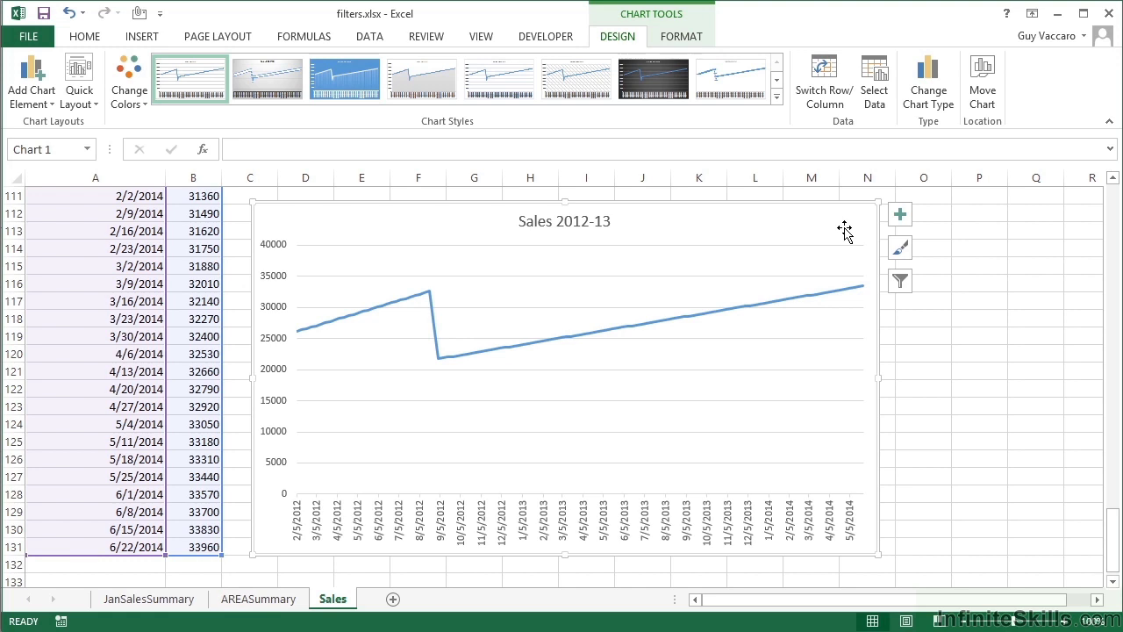